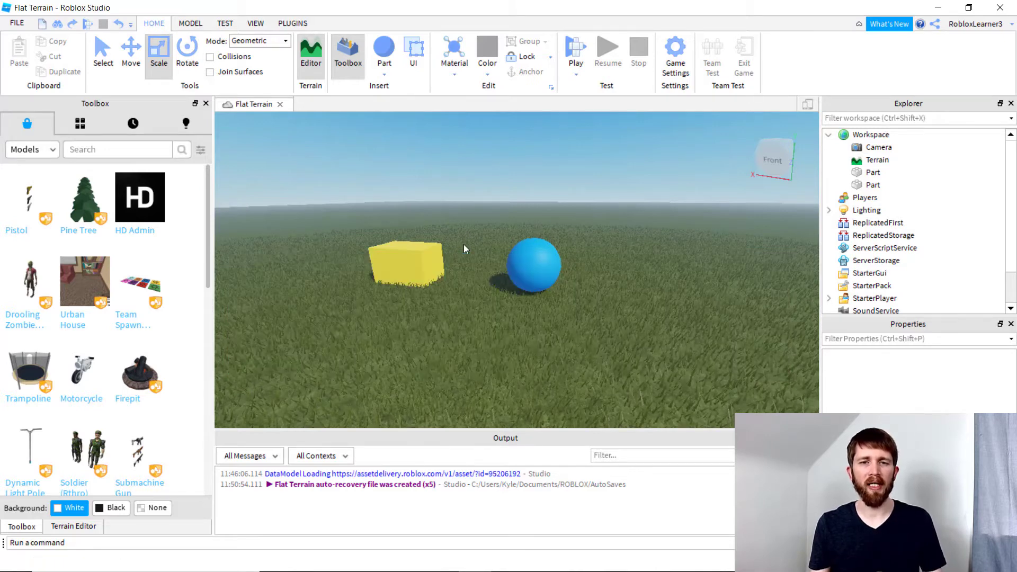
{"action": "scroll", "coordinate": [465, 249], "scroll_direction": "up", "scroll_amount": 1}
{"action": "scroll", "coordinate": [465, 249], "scroll_direction": "up", "scroll_amount": 1}
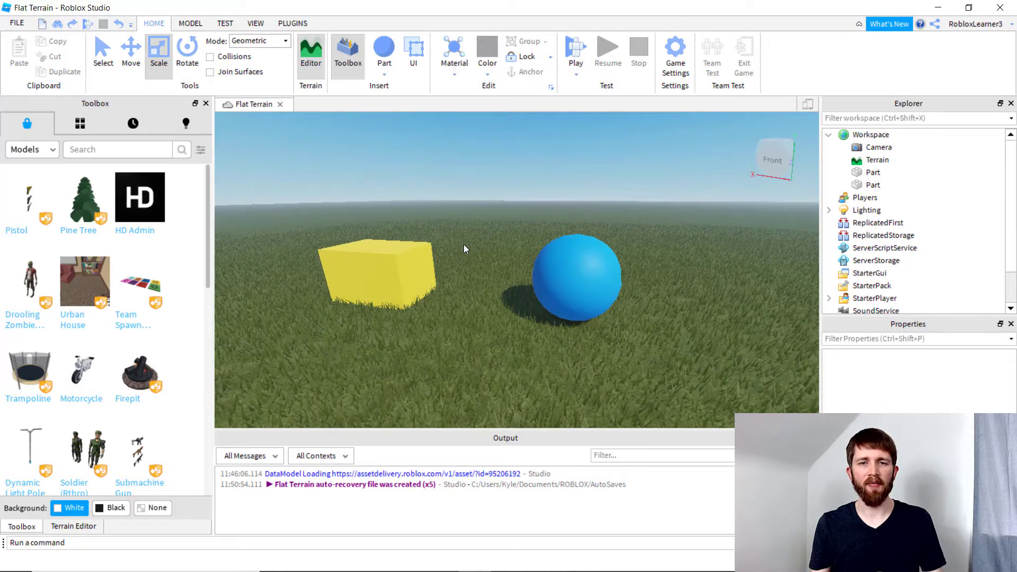
{"action": "scroll", "coordinate": [464, 249], "scroll_direction": "down", "scroll_amount": 1}
{"action": "scroll", "coordinate": [464, 249], "scroll_direction": "down", "scroll_amount": 1}
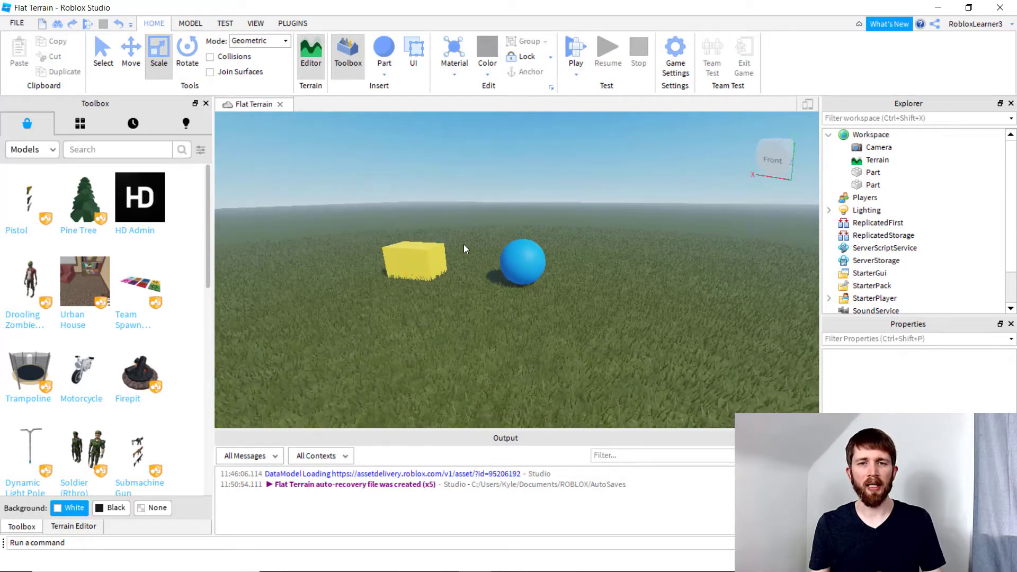
{"action": "scroll", "coordinate": [464, 248], "scroll_direction": "up", "scroll_amount": 1}
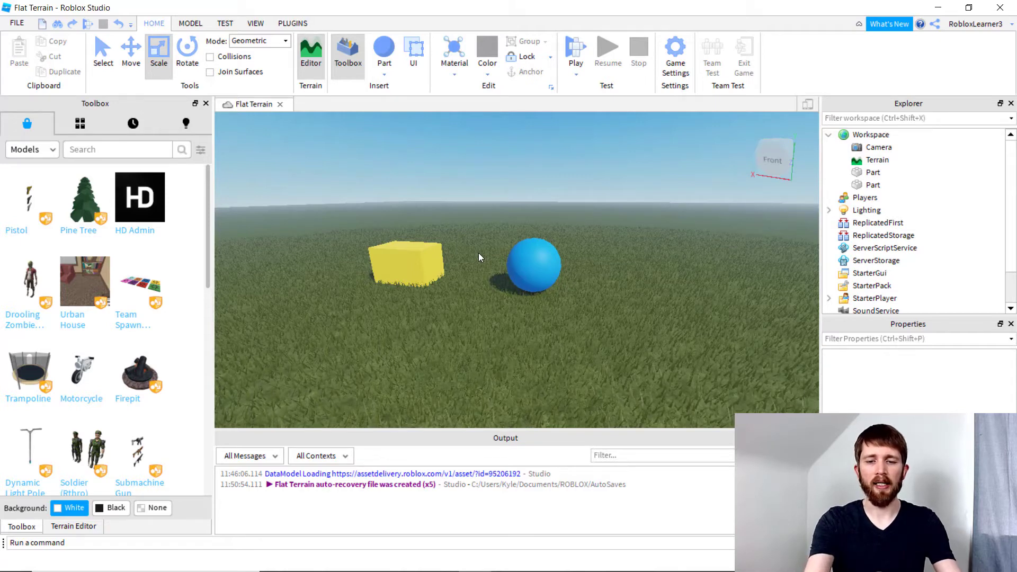
Zoom the camera in and out, then fly it toward and away from the block and sphere
{"action": "key", "text": "ctrl+plus"}
{"action": "key", "text": "ctrl+plus"}
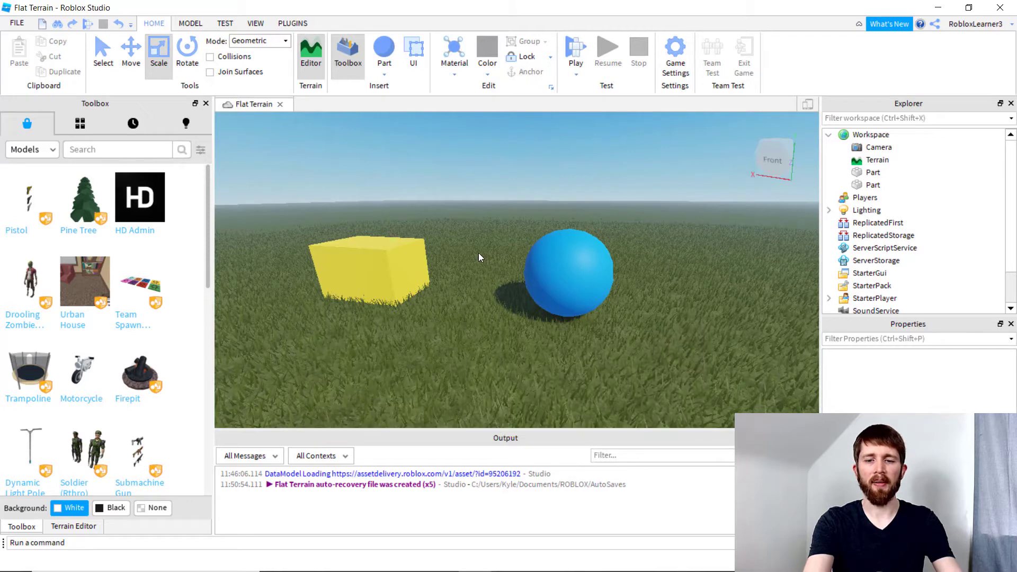
{"action": "key", "text": "ctrl+minus"}
{"action": "key", "text": "ctrl+minus"}
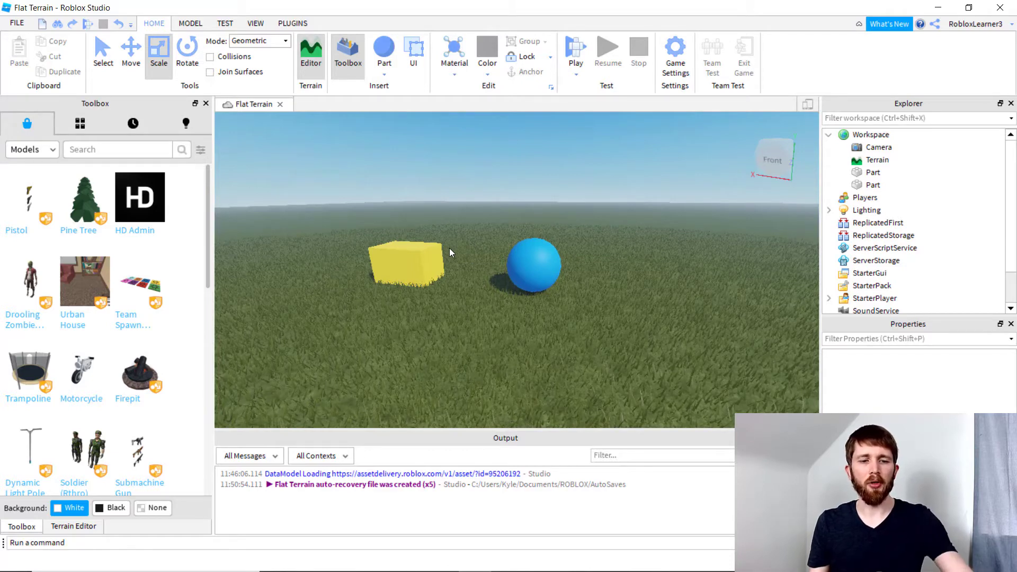
{"action": "key", "text": "w"}
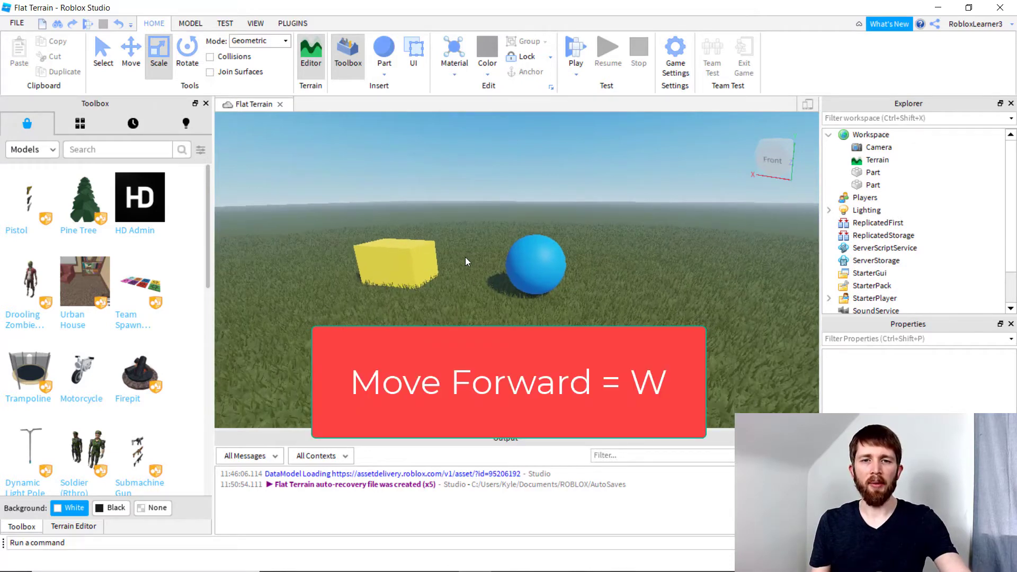
{"action": "key", "text": "s"}
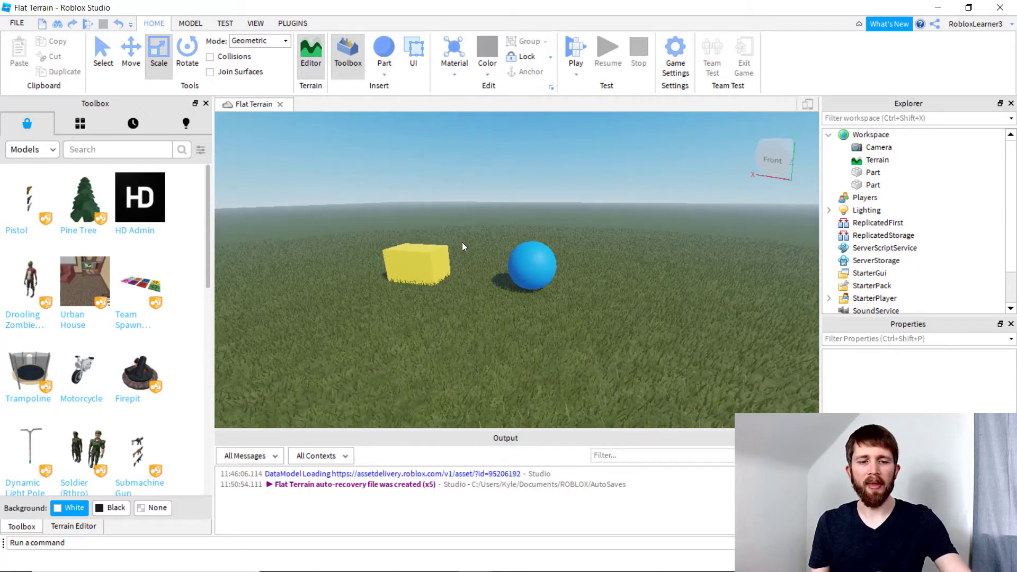
{"action": "key", "text": "s"}
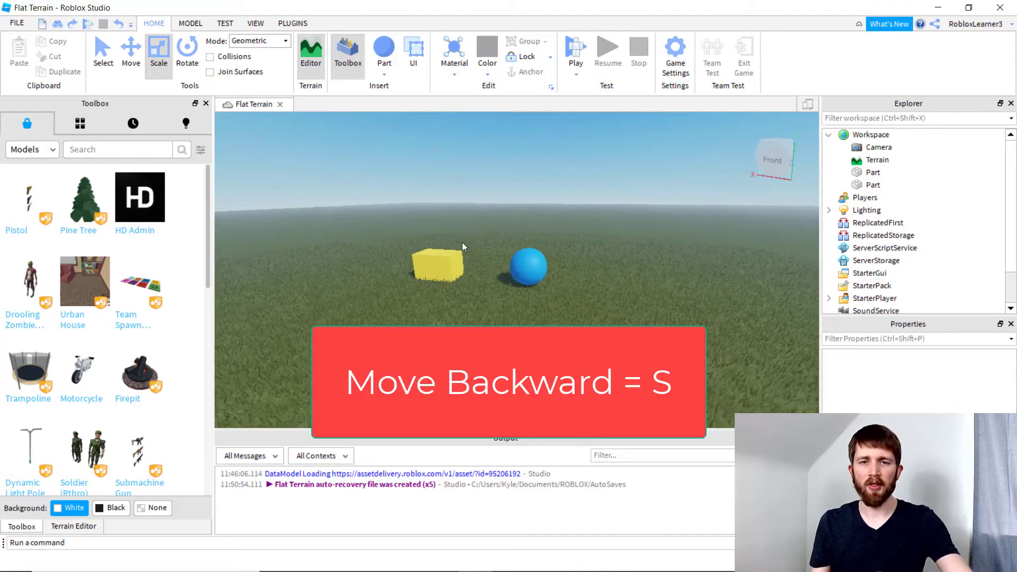
{"action": "key", "text": "w"}
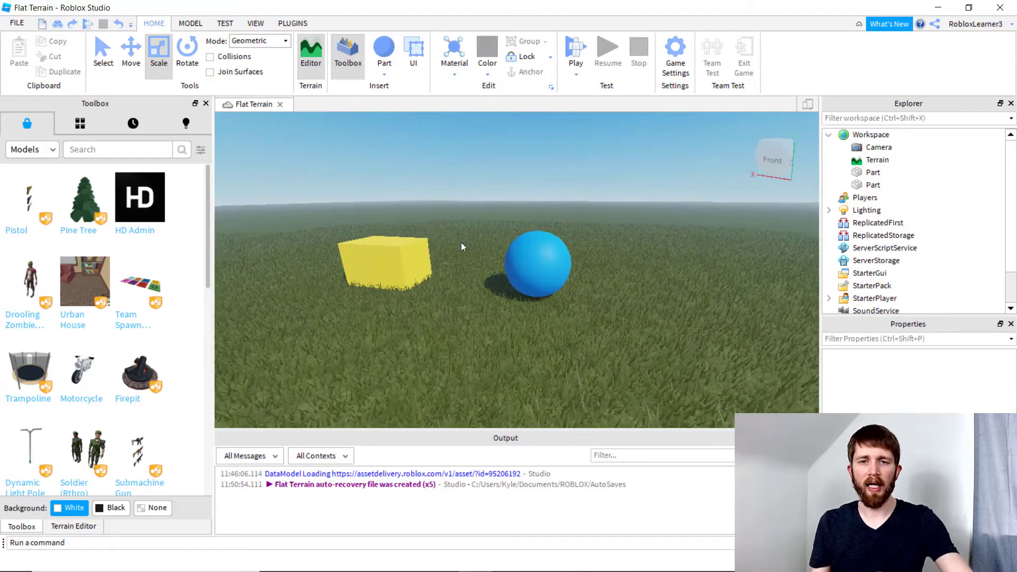
{"action": "key", "text": "s"}
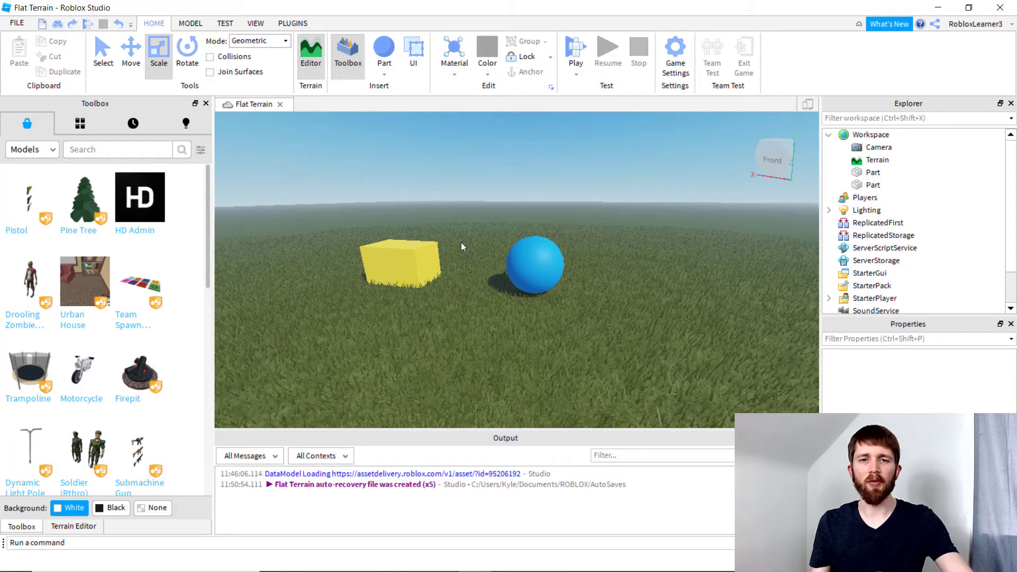
Strafe the camera left and right, raise and lower it, then rotate the view around the scene
{"action": "key", "text": "a"}
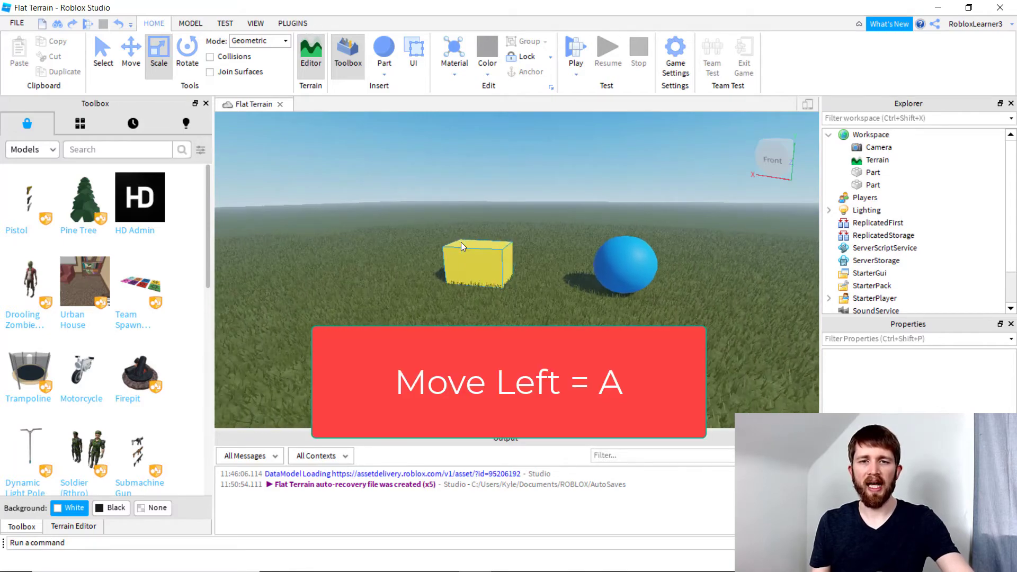
{"action": "key", "text": "d"}
{"action": "key", "text": "d"}
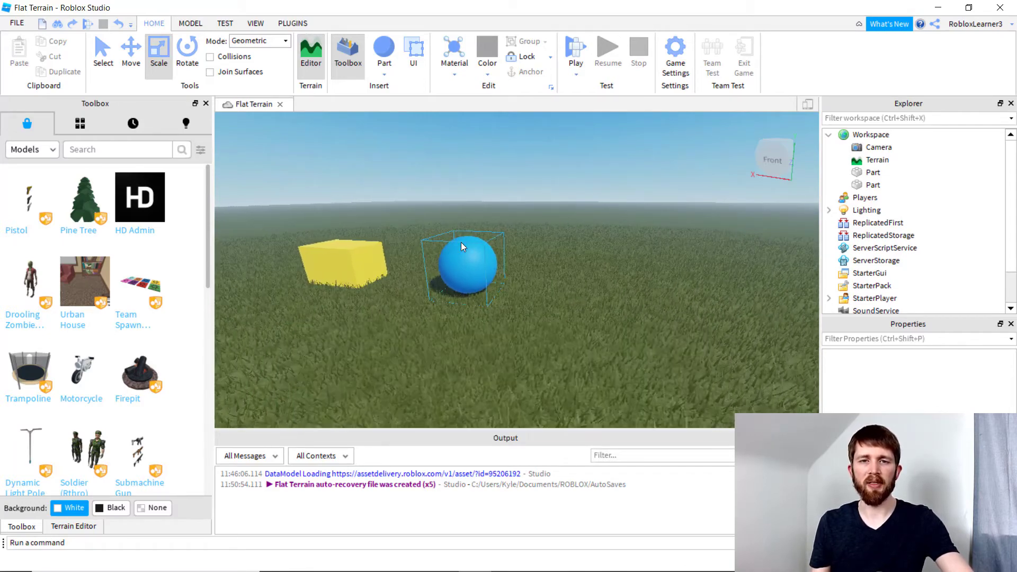
{"action": "key", "text": "d"}
{"action": "key", "text": "a"}
{"action": "key", "text": "a"}
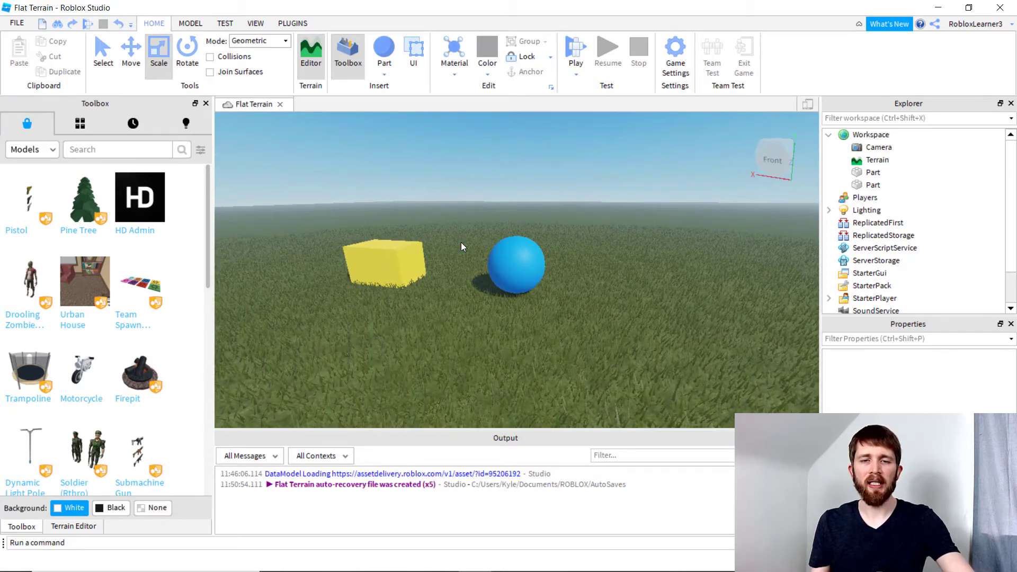
{"action": "key", "text": "e"}
{"action": "key", "text": "q"}
{"action": "key", "text": "q"}
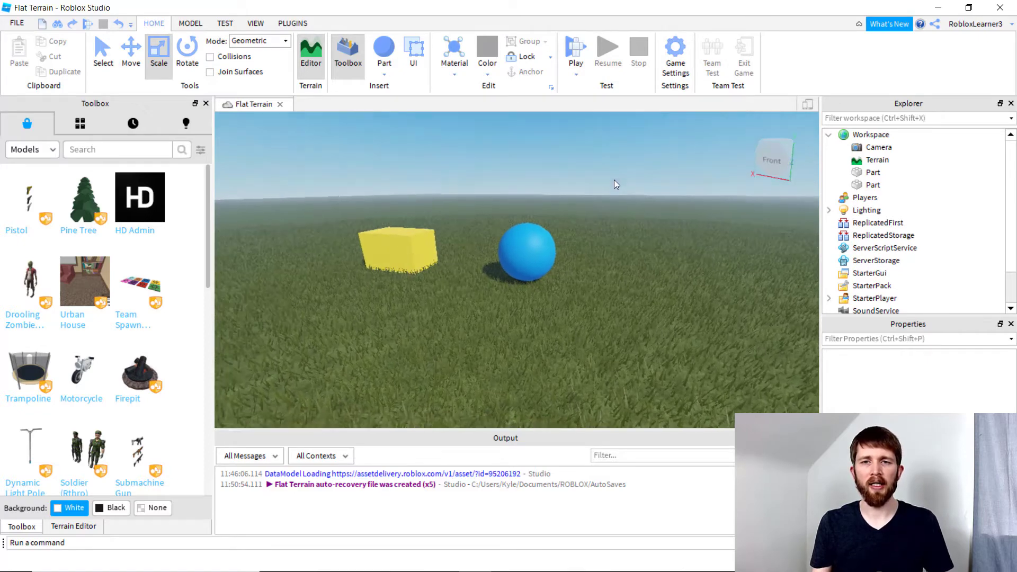
{"action": "right_click_drag", "start_coordinate": [614, 180], "coordinate": [615, 179]}
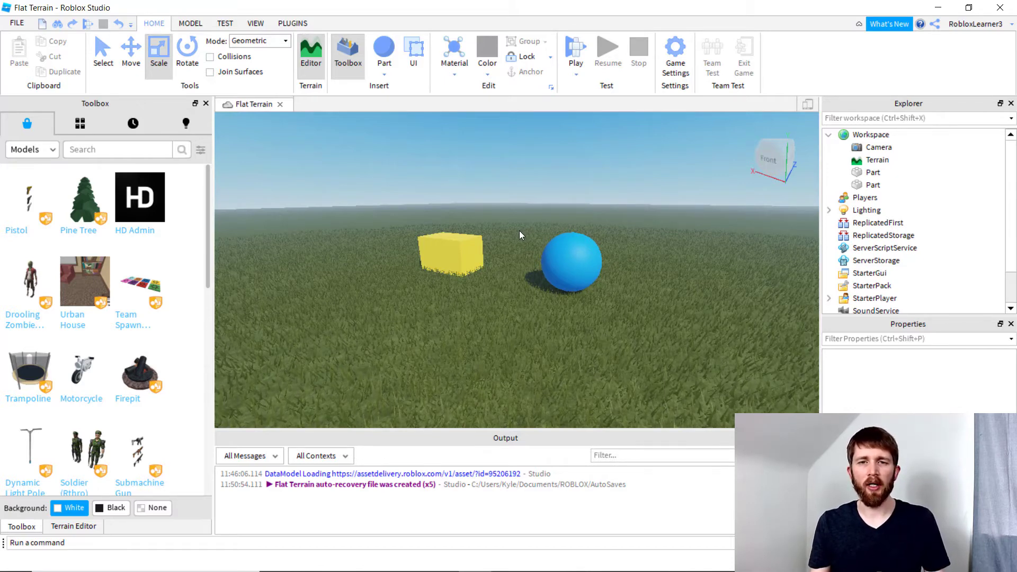
Select the yellow block, collapse and re-expand Workspace in Explorer, and focus the camera on the block
{"action": "left_click", "coordinate": [444, 256]}
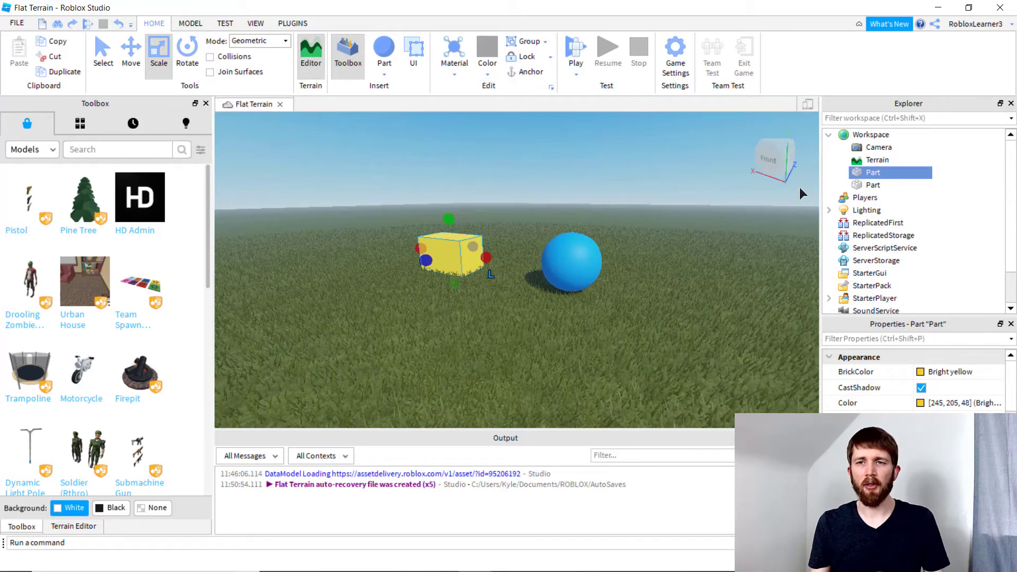
{"action": "left_click", "coordinate": [828, 135]}
{"action": "left_click", "coordinate": [829, 136]}
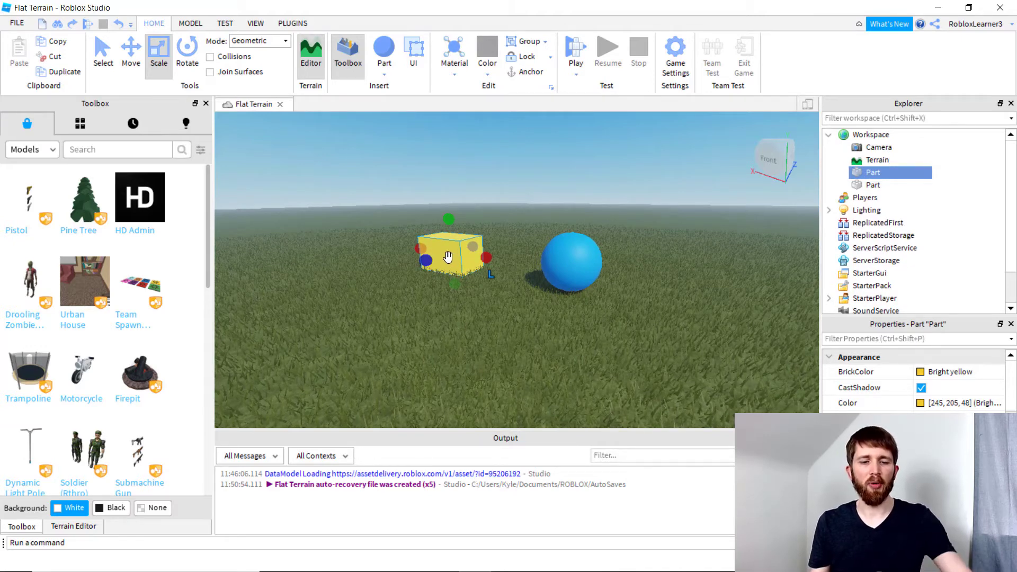
{"action": "key", "text": "f"}
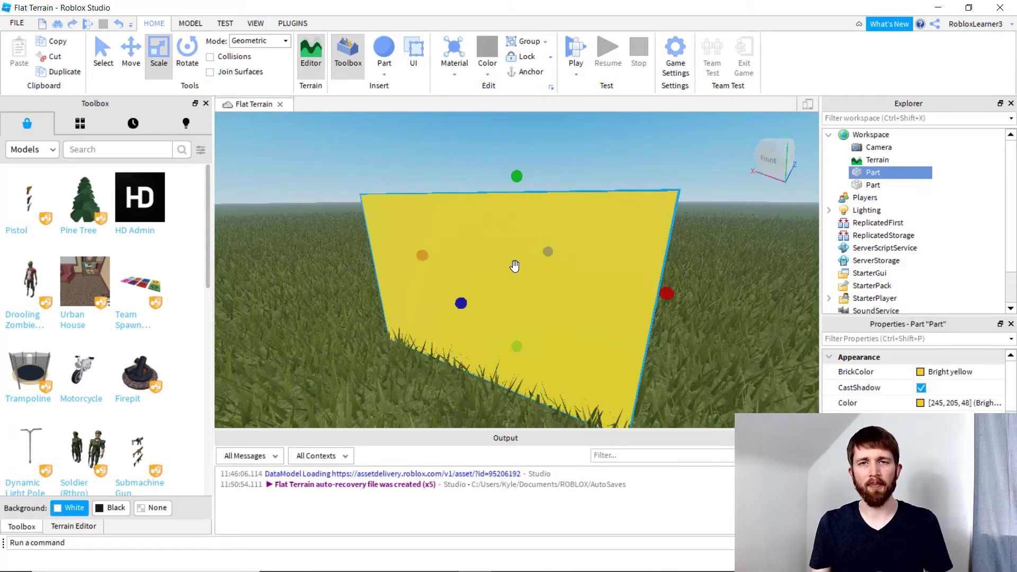
{"action": "scroll", "coordinate": [515, 271], "scroll_direction": "down", "scroll_amount": 5}
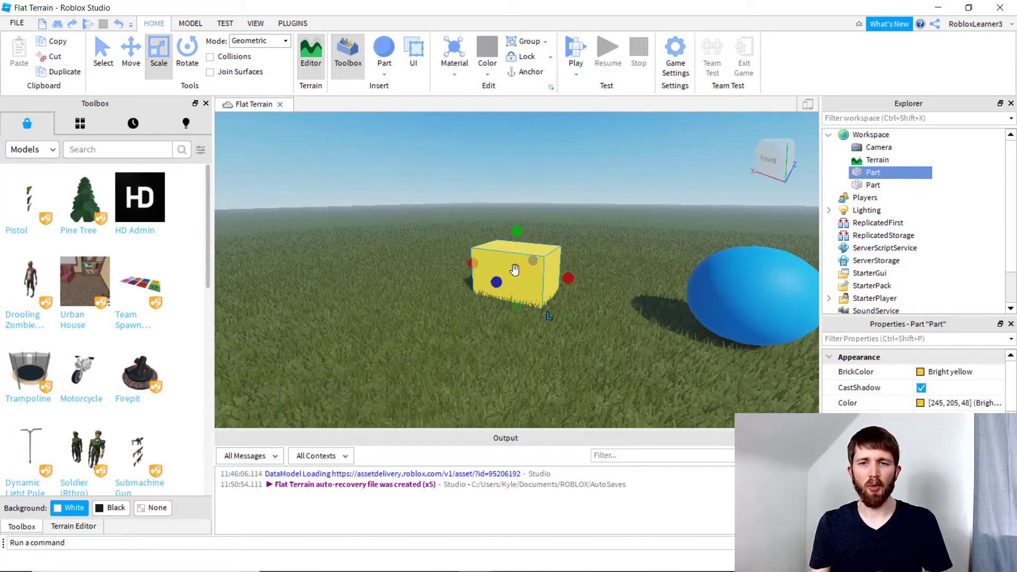
{"action": "scroll", "coordinate": [509, 271], "scroll_direction": "down", "scroll_amount": 2}
{"action": "scroll", "coordinate": [506, 274], "scroll_direction": "down", "scroll_amount": 2}
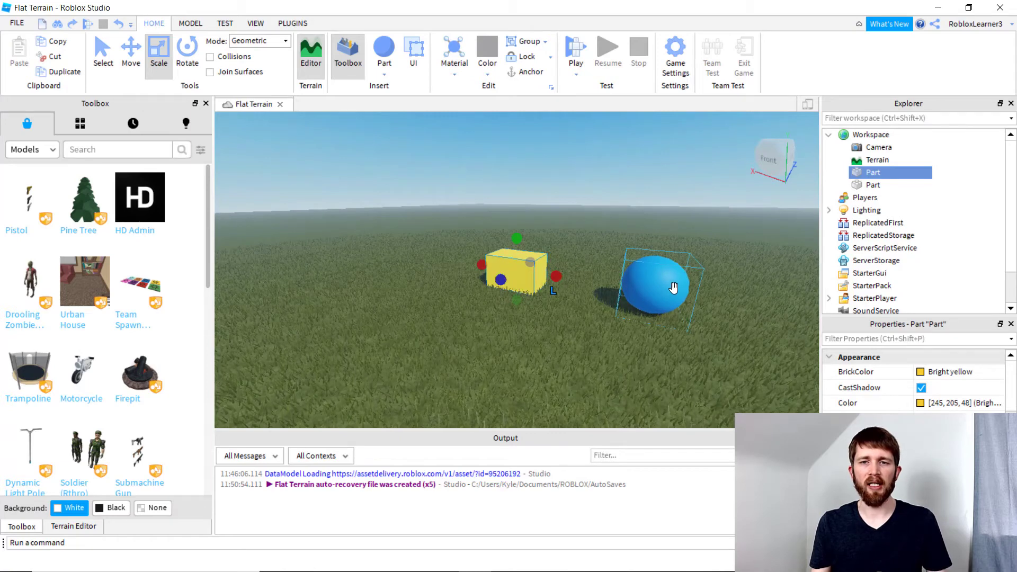
Select and focus the blue sphere, drag it far across the grass, then refocus on it
{"action": "left_click", "coordinate": [650, 289]}
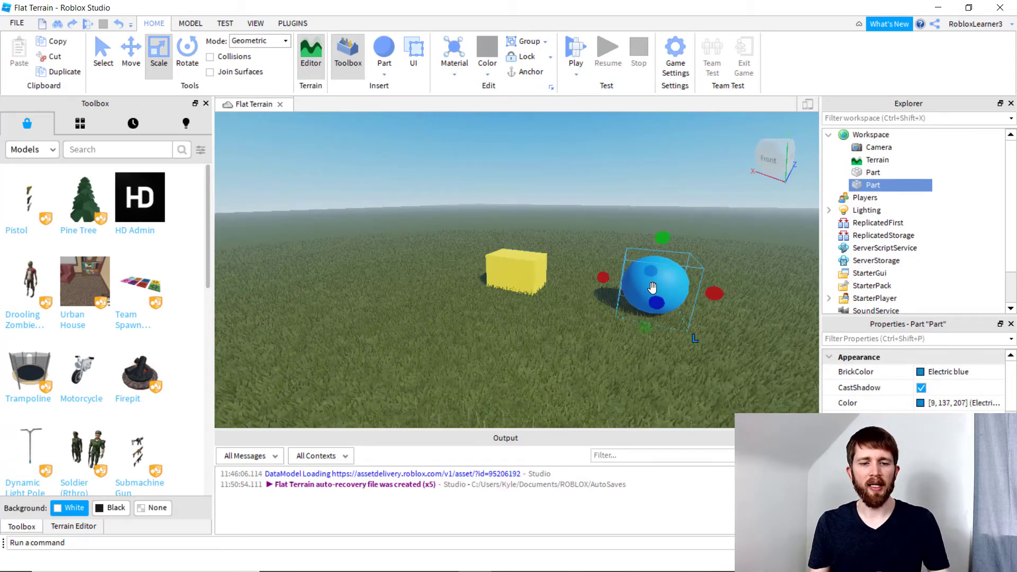
{"action": "key", "text": "f"}
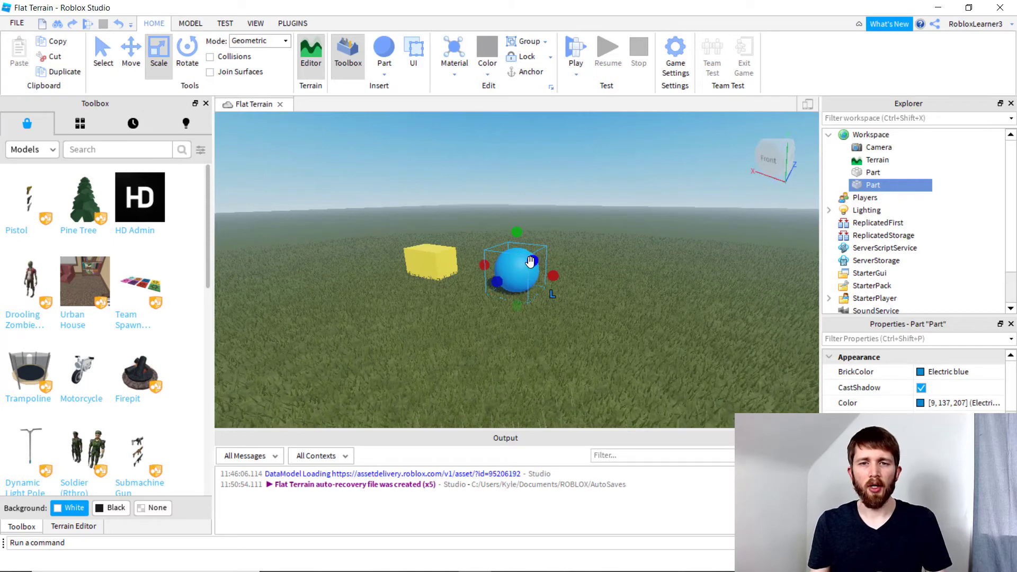
{"action": "left_click_drag", "start_coordinate": [516, 265], "coordinate": [679, 231]}
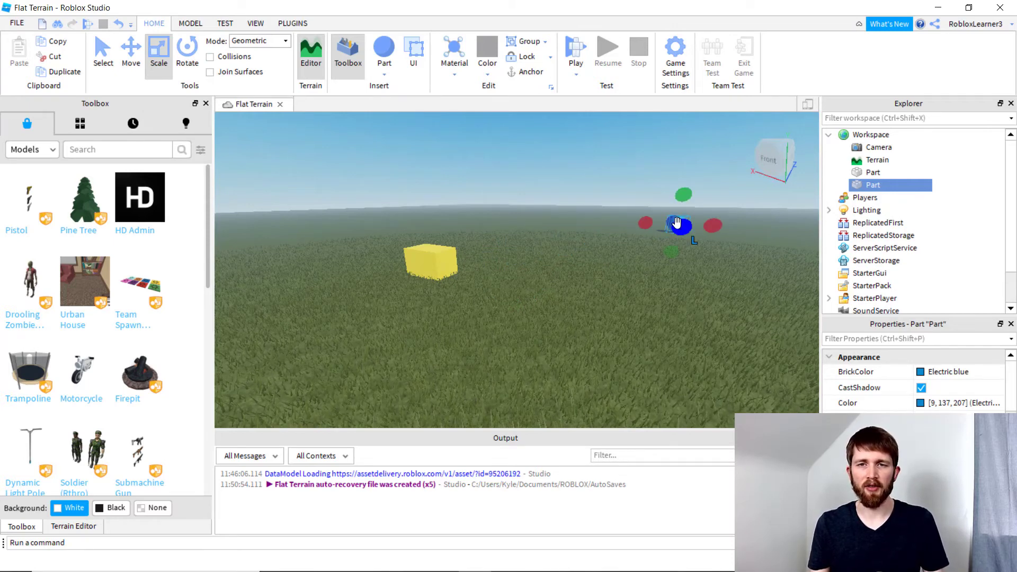
{"action": "key", "text": "f"}
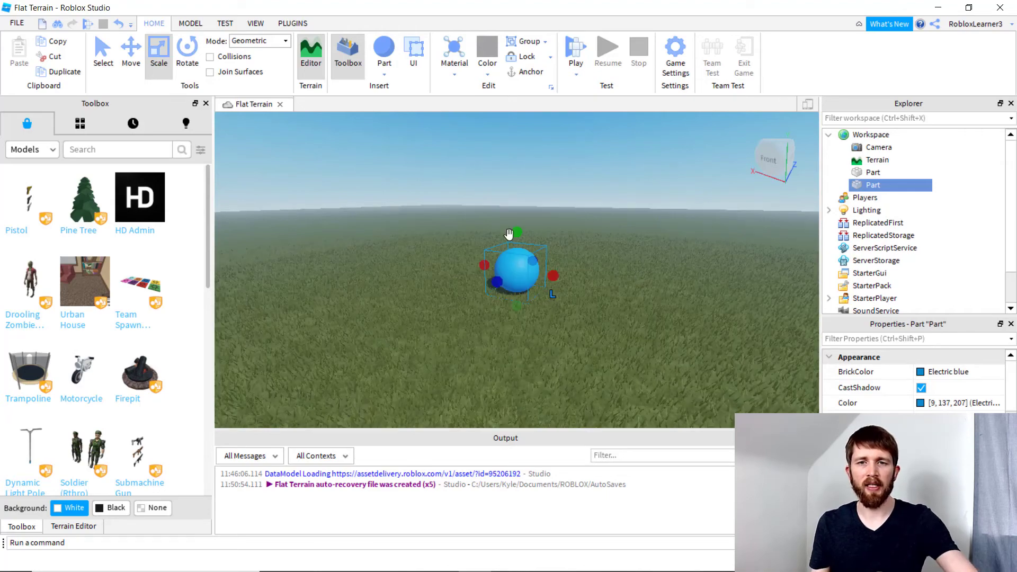
{"action": "scroll", "coordinate": [325, 329], "scroll_direction": "down", "scroll_amount": 3}
{"action": "scroll", "coordinate": [324, 329], "scroll_direction": "down", "scroll_amount": 3}
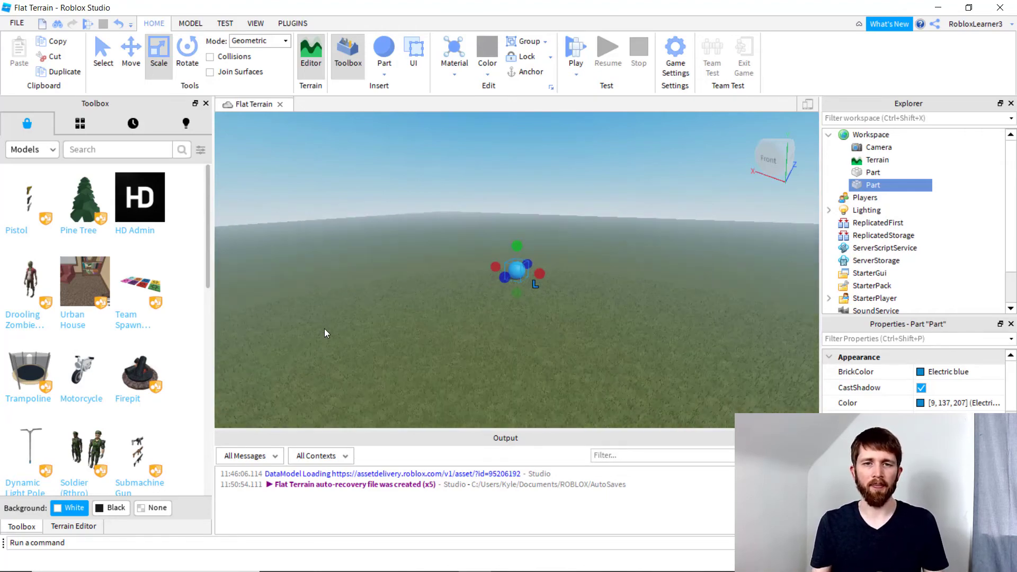